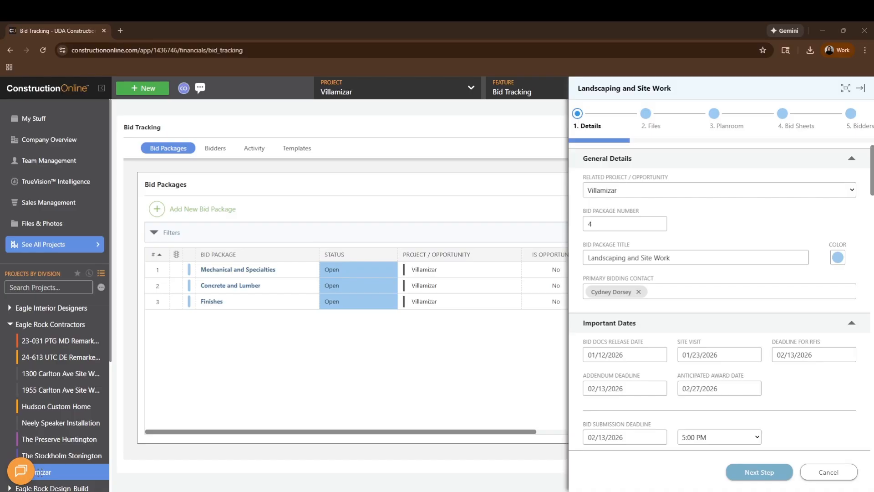
Review the bid package's important dates, scope of work, bidding instructions, invitation address, contact information and labor affiliation options.
{"action": "scroll", "coordinate": [719, 296], "scroll_direction": "down", "scroll_amount": 3}
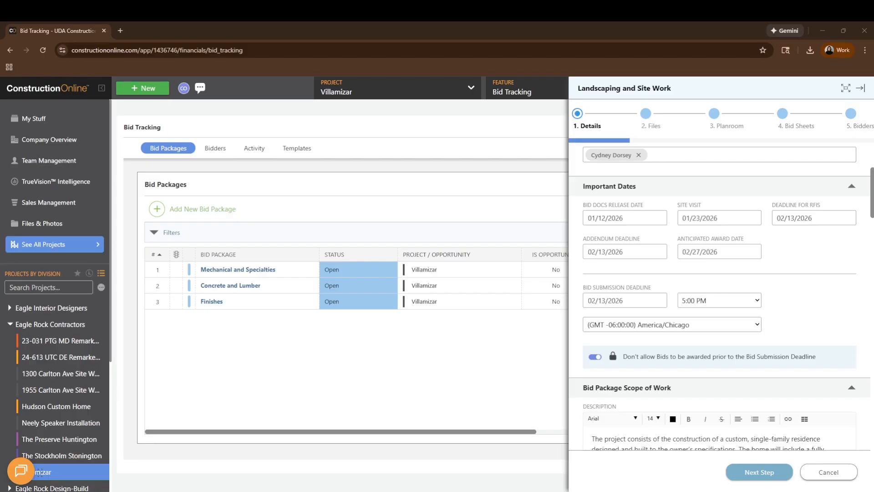
{"action": "scroll", "coordinate": [721, 296], "scroll_direction": "down", "scroll_amount": 2}
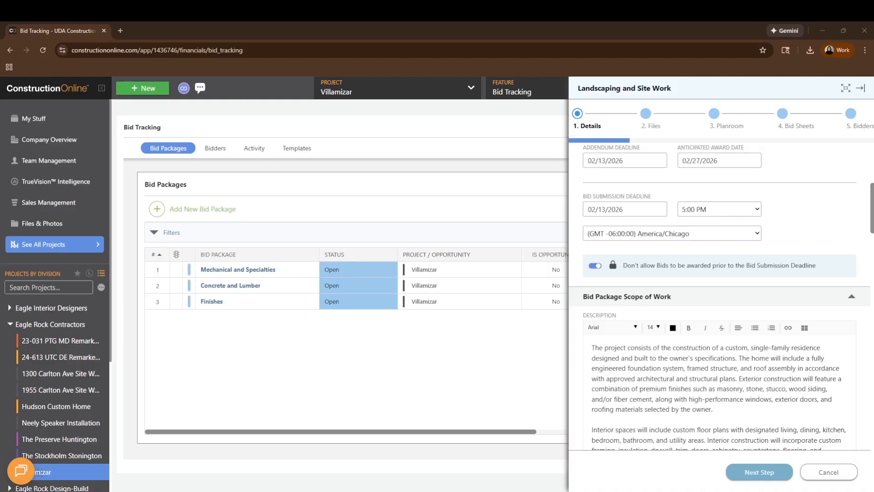
{"action": "scroll", "coordinate": [719, 296], "scroll_direction": "down", "scroll_amount": 3}
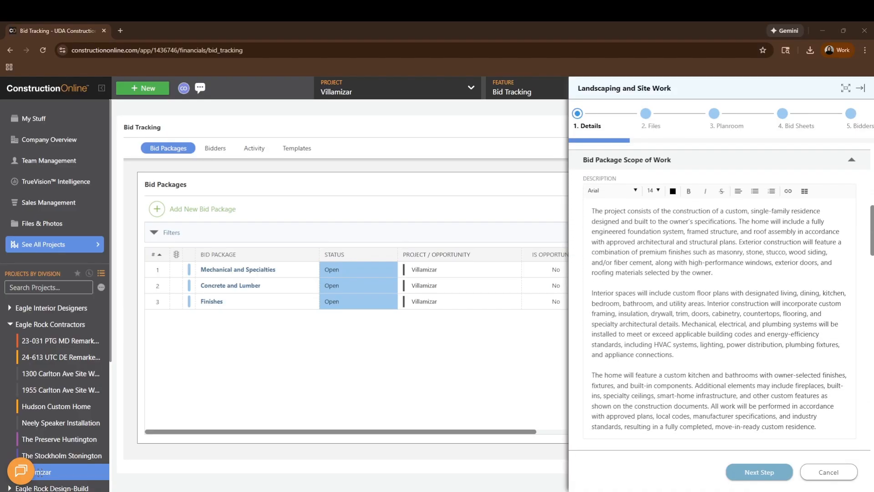
{"action": "scroll", "coordinate": [719, 296], "scroll_direction": "down", "scroll_amount": 8}
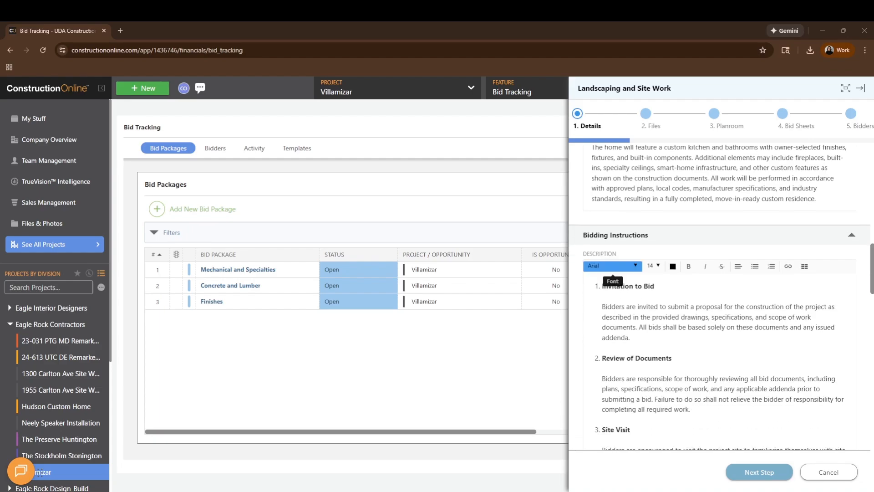
{"action": "scroll", "coordinate": [720, 296], "scroll_direction": "down", "scroll_amount": 8}
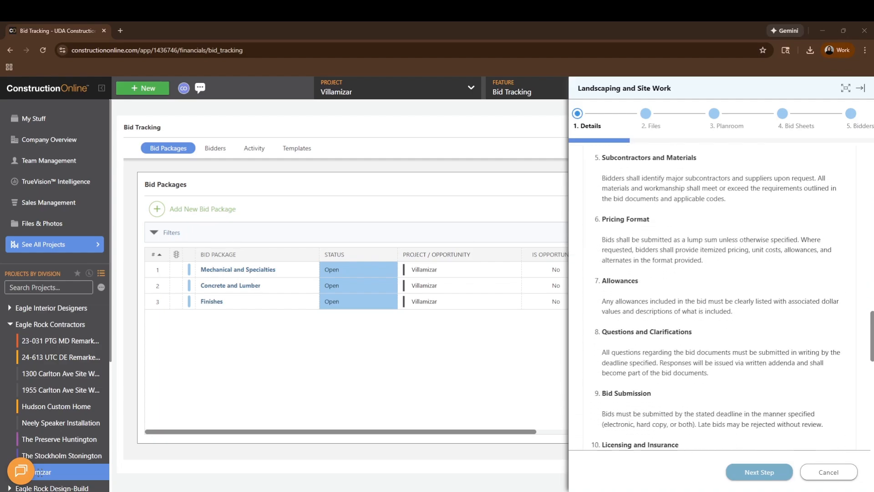
{"action": "scroll", "coordinate": [719, 296], "scroll_direction": "down", "scroll_amount": 8}
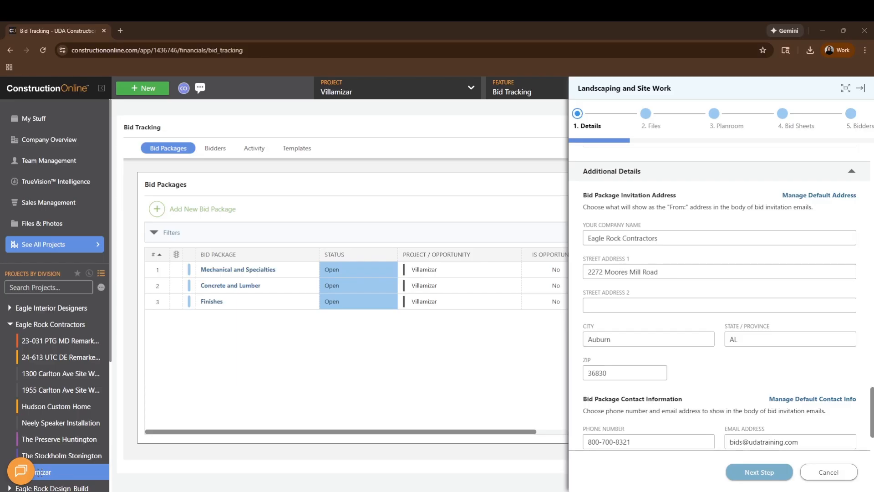
{"action": "scroll", "coordinate": [720, 296], "scroll_direction": "up", "scroll_amount": 1}
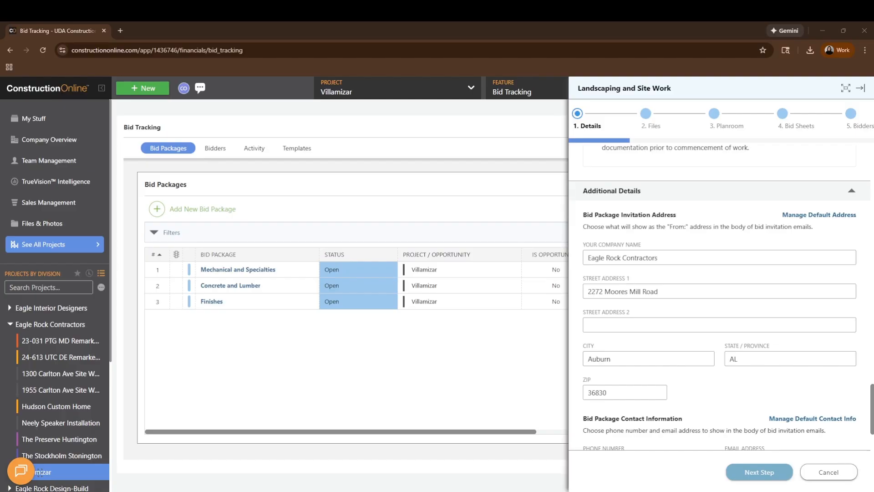
{"action": "scroll", "coordinate": [721, 296], "scroll_direction": "down", "scroll_amount": 2}
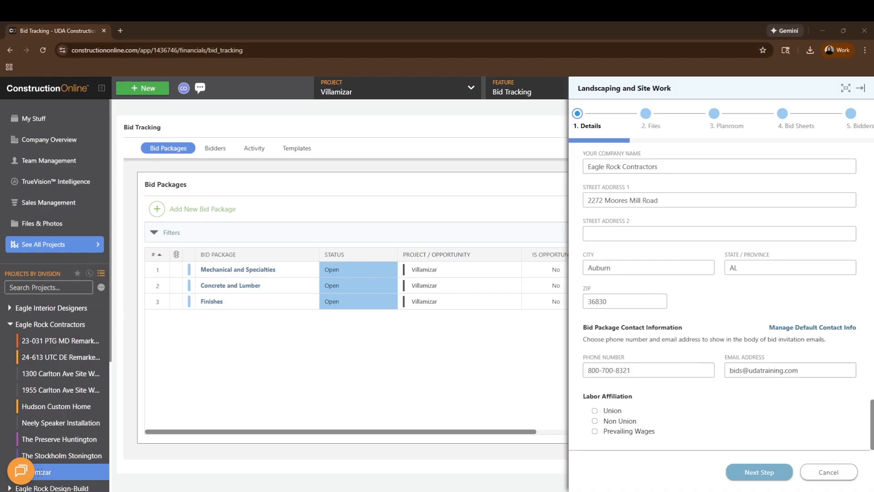
Advance the bid package to the bid sheets stage with the Specifications folder and all Redline Planroom sheets shared.
{"action": "left_click", "coordinate": [746, 472]}
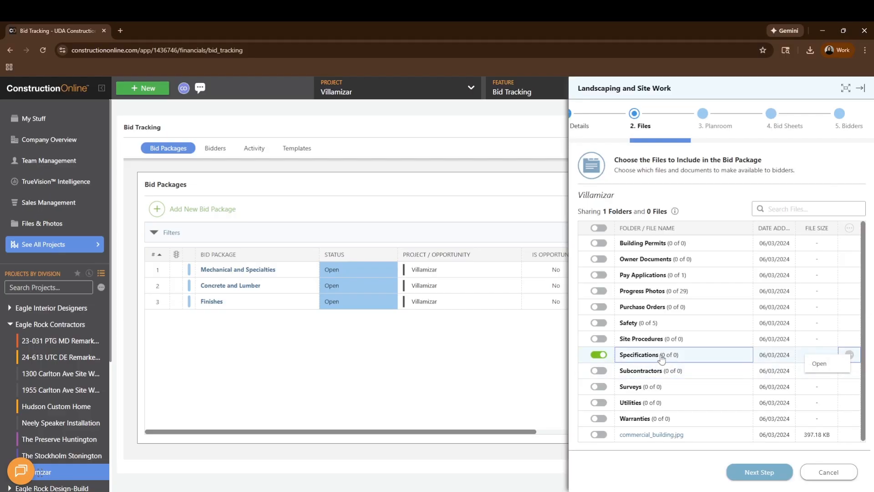
{"action": "left_click", "coordinate": [760, 472]}
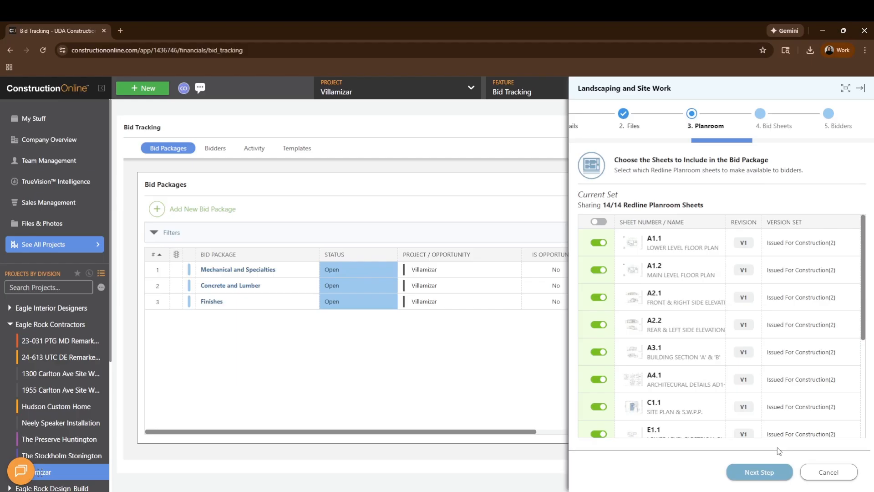
{"action": "left_click", "coordinate": [773, 473]}
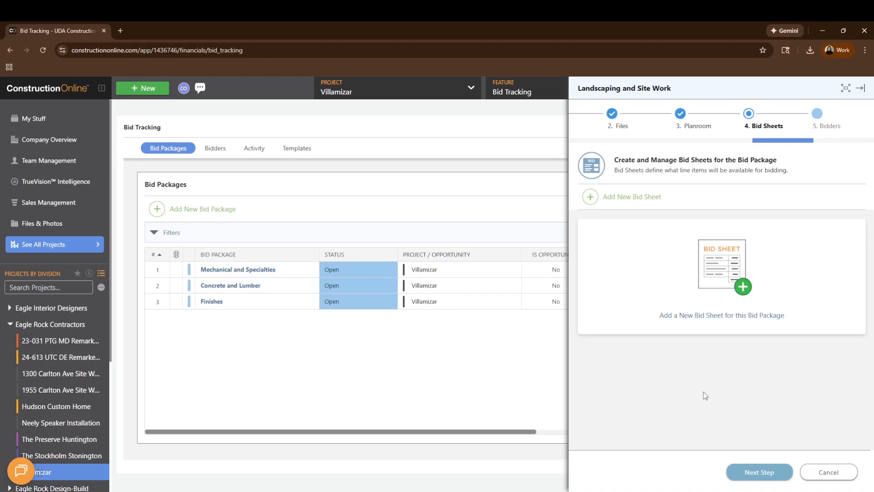
Start a new bid sheet named Landscaping for the bid package and choose to create it from the project estimate.
{"action": "left_click", "coordinate": [648, 204]}
{"action": "type", "text": "Landscaping"}
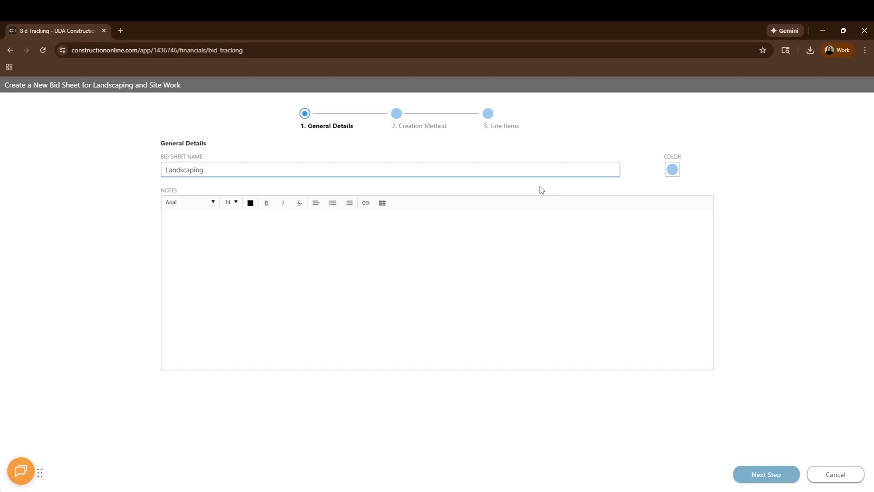
{"action": "left_click", "coordinate": [614, 270]}
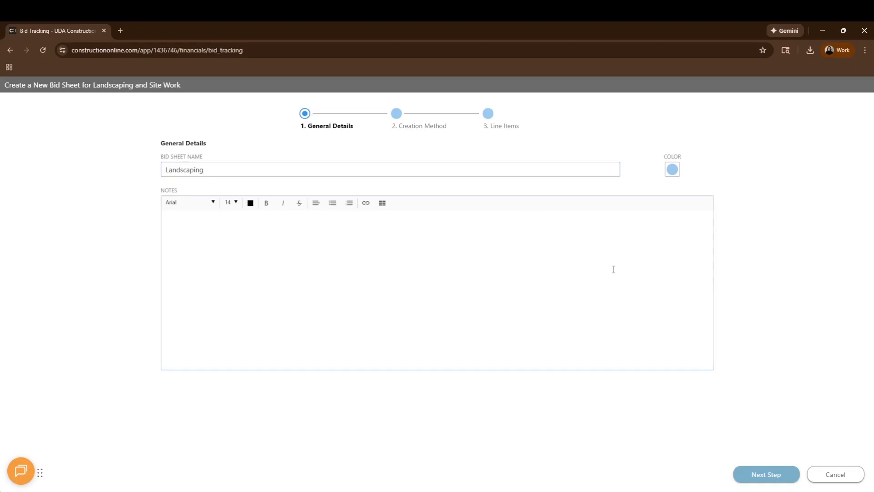
{"action": "left_click", "coordinate": [423, 131]}
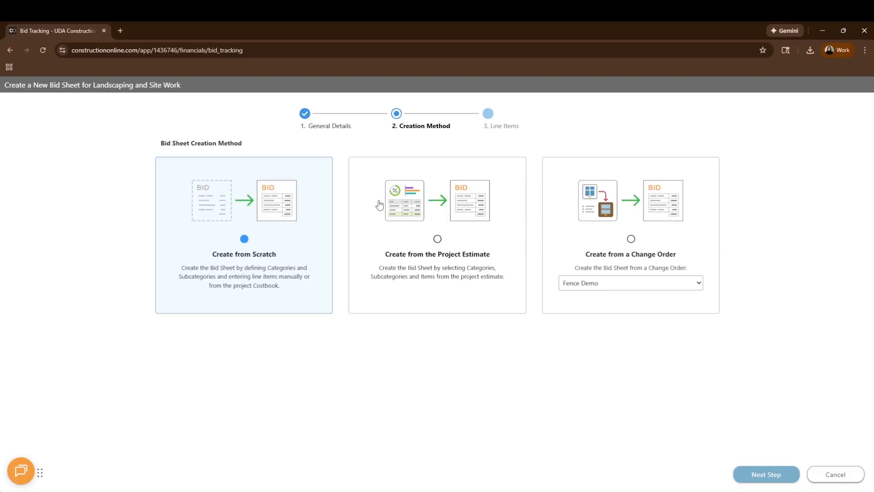
{"action": "left_click", "coordinate": [379, 205]}
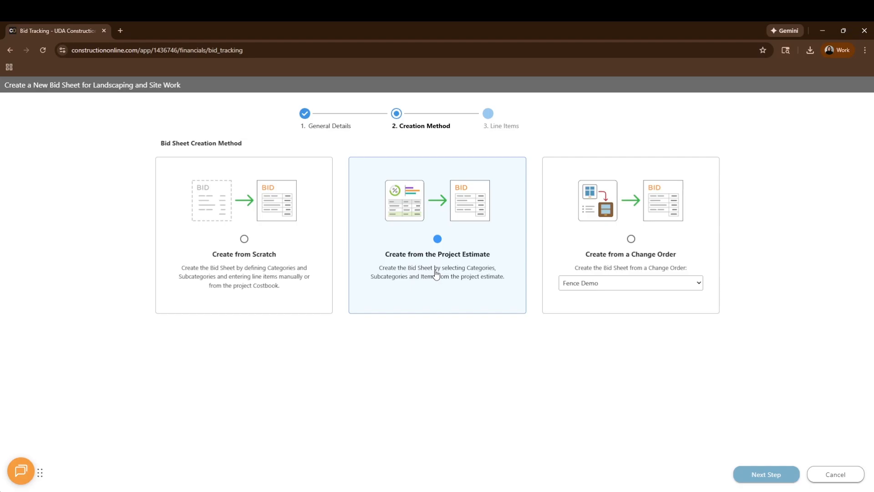
{"action": "left_click", "coordinate": [782, 479]}
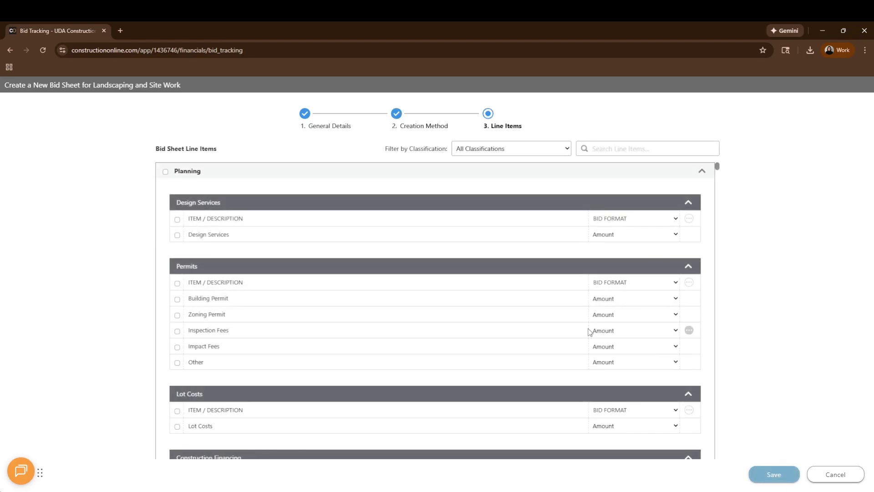
Filter the line items by "landscaping", include the whole Site Improvements category, and save the bid sheet.
{"action": "left_click", "coordinate": [614, 143]}
{"action": "type", "text": "la"}
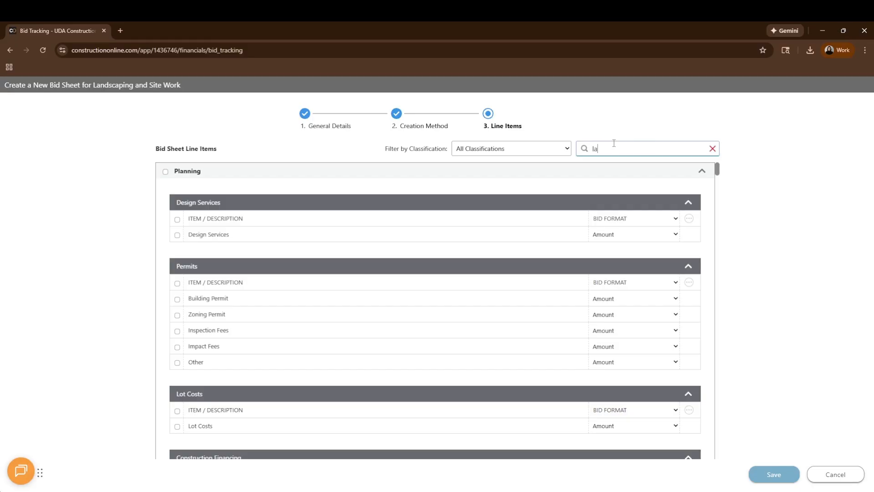
{"action": "type", "text": "ndscaping"}
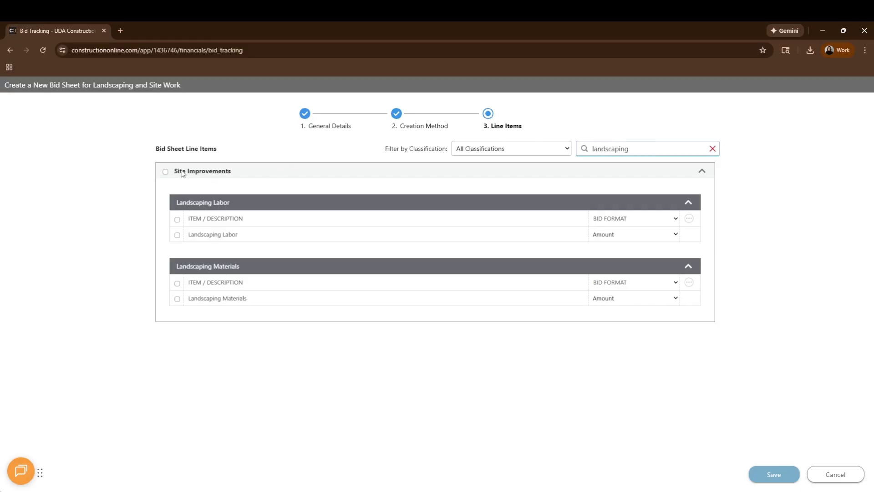
{"action": "left_click", "coordinate": [165, 172]}
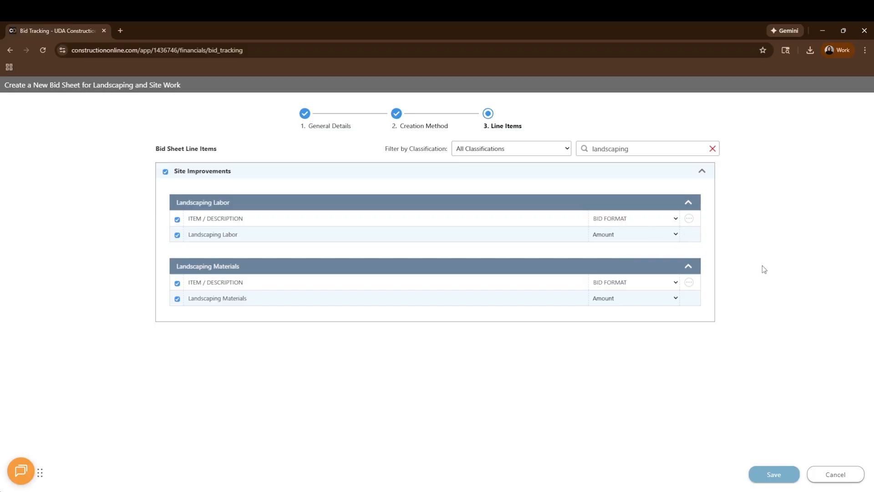
{"action": "left_click", "coordinate": [783, 474]}
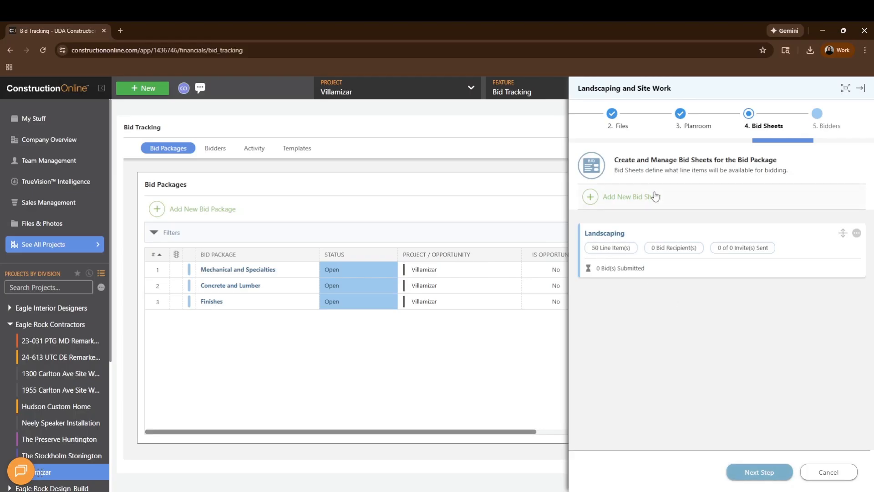
Add EarthLine Excavation & Landscape as a bid recipient for the Landscaping bid sheet.
{"action": "left_click", "coordinate": [819, 130]}
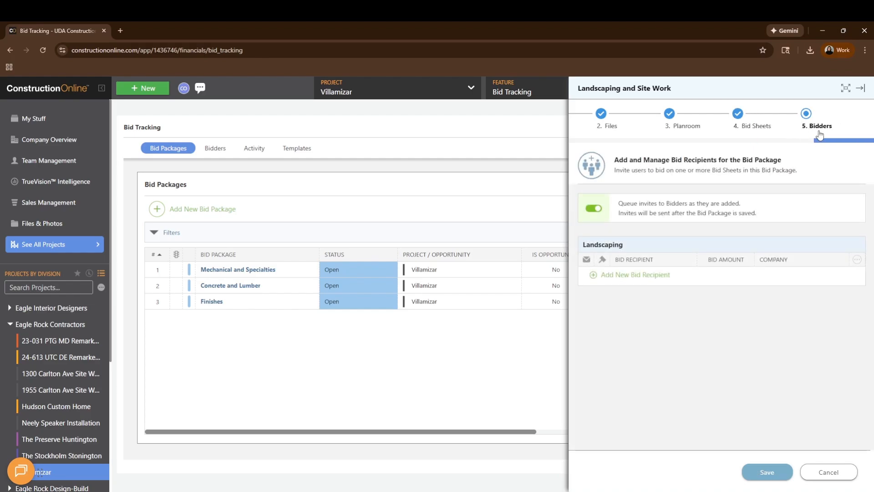
{"action": "left_click", "coordinate": [636, 276]}
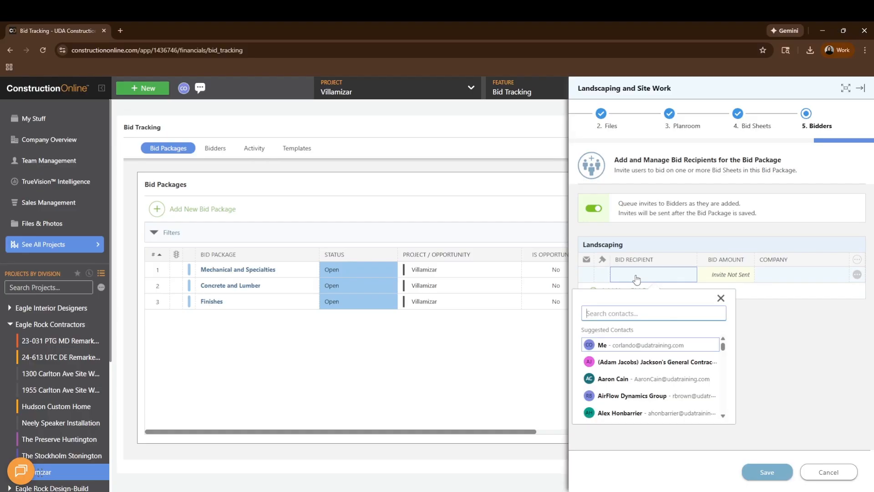
{"action": "type", "text": "landsca"}
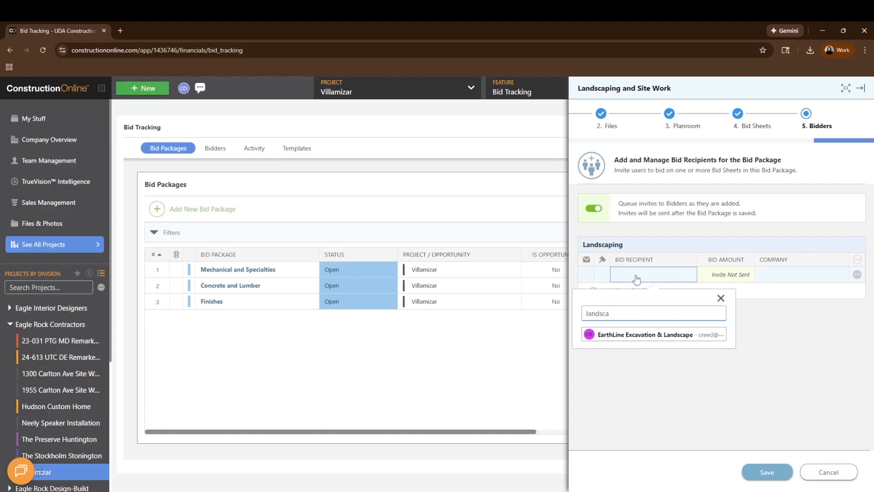
{"action": "left_click", "coordinate": [635, 335]}
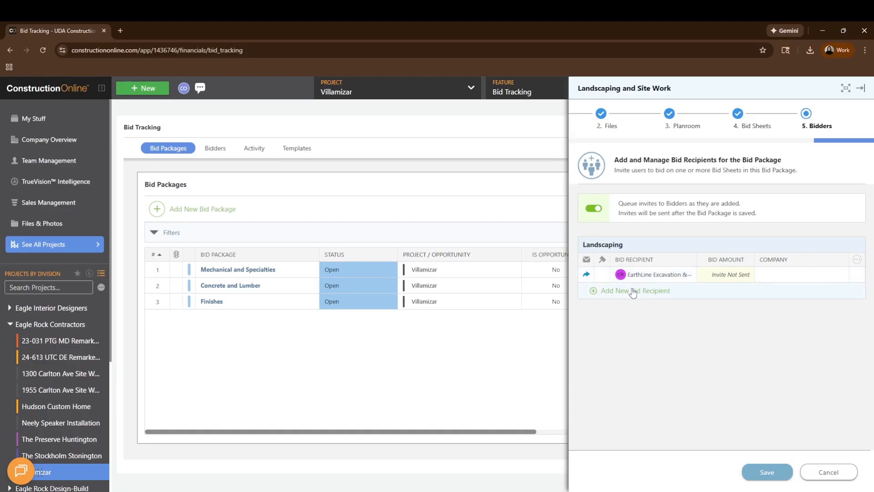
Add GreenScape Site Solutions and GroundForce Site Services as further Landscaping bid recipients and save the bid package.
{"action": "left_click", "coordinate": [631, 292]}
{"action": "type", "text": "site"}
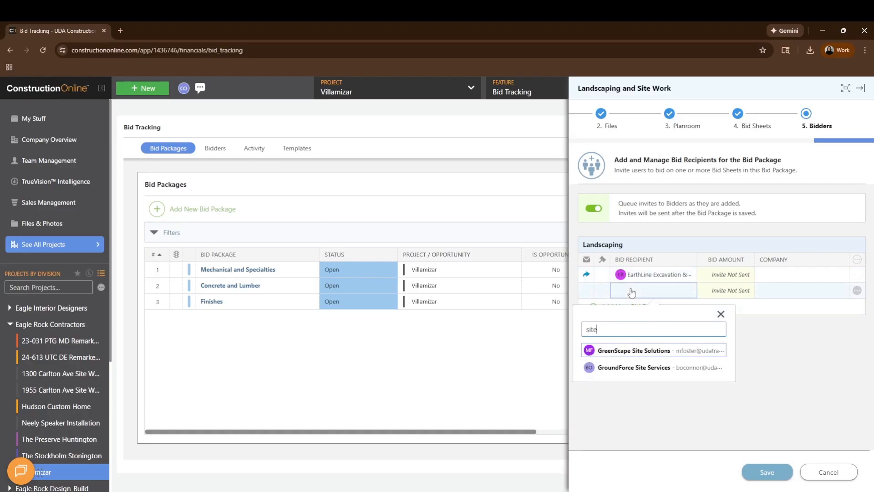
{"action": "left_click", "coordinate": [663, 351]}
{"action": "left_click", "coordinate": [646, 313]}
{"action": "type", "text": "site"}
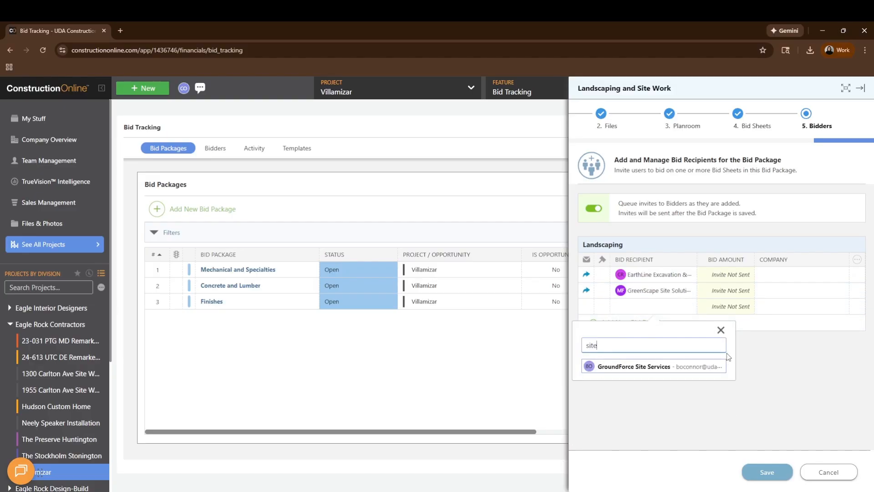
{"action": "left_click", "coordinate": [692, 367]}
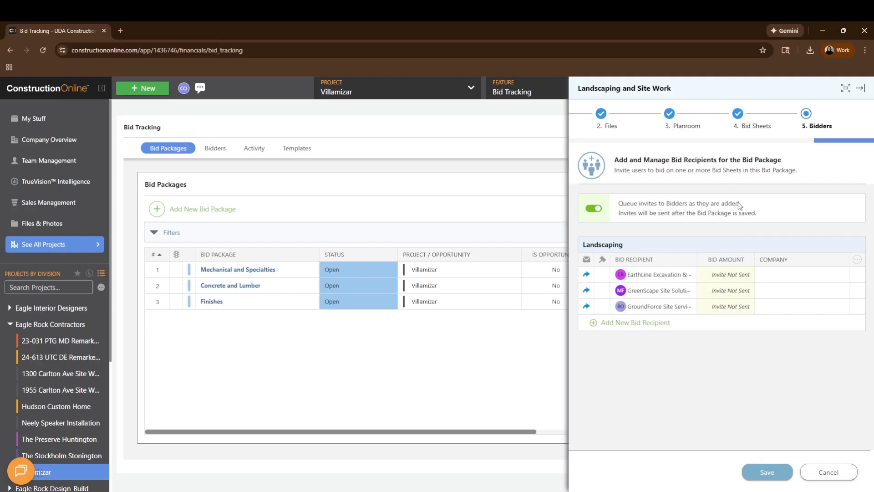
{"action": "left_click", "coordinate": [766, 473]}
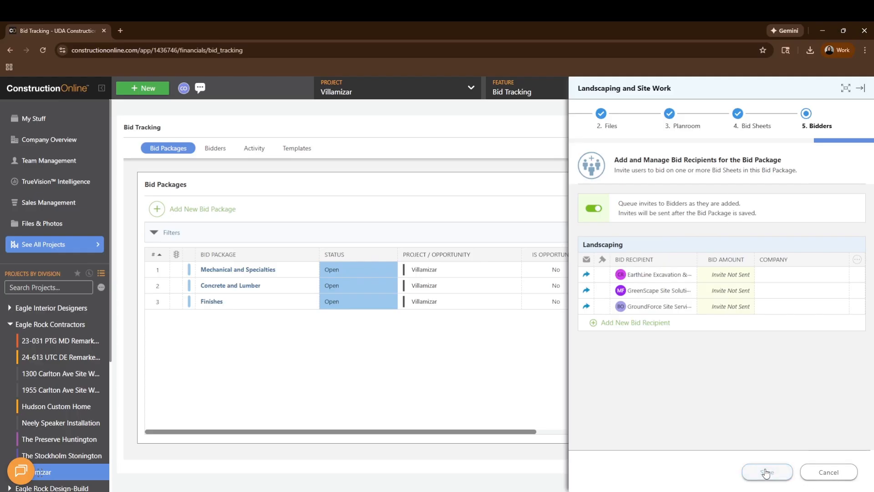